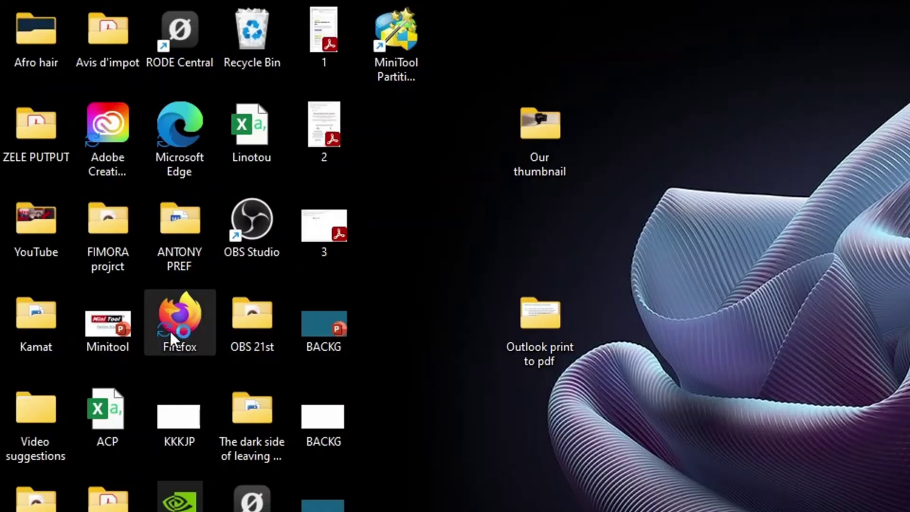
- Launch Firefox, dismiss the default-browser prompt, and paste the partitionwizard.com free-partition-manager URL
double_click(169, 329)
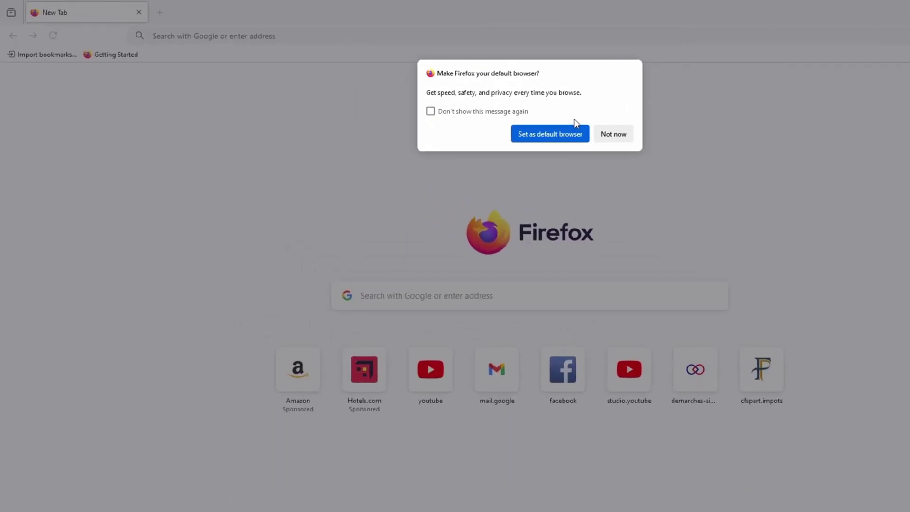
click(527, 115)
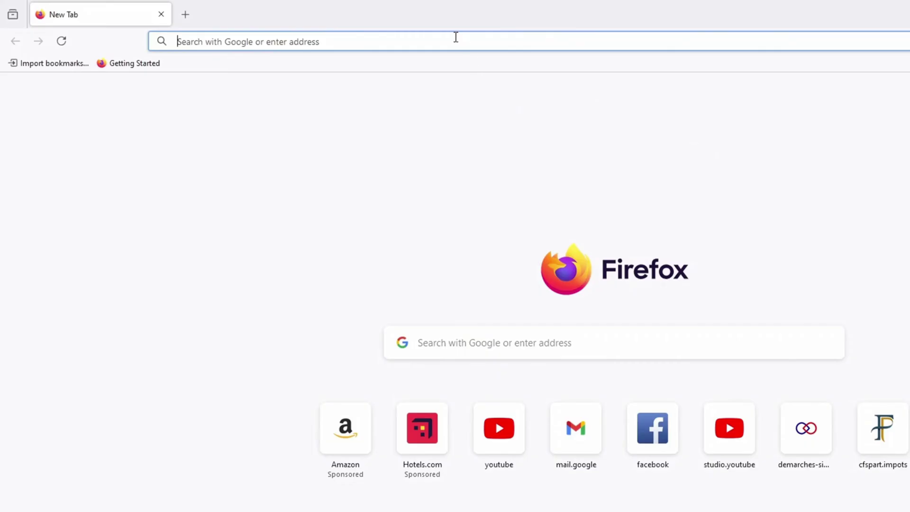
click(422, 42)
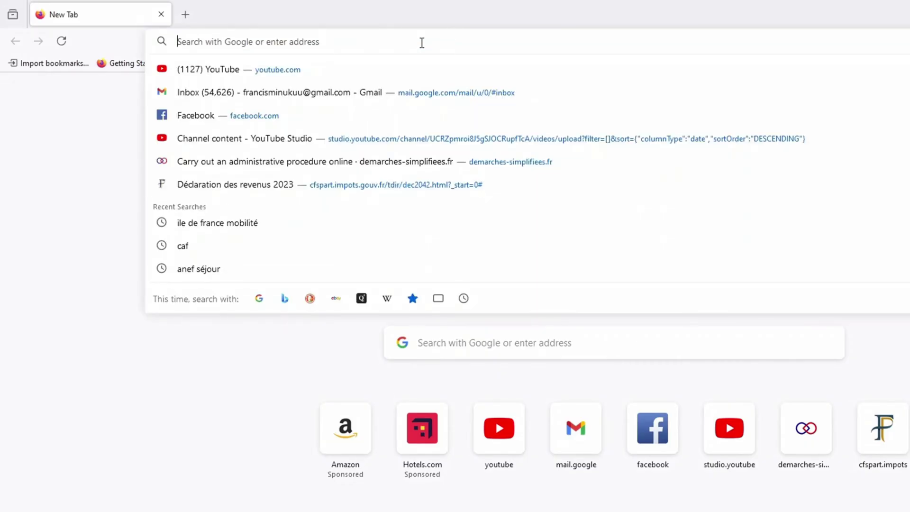
text(https://www.partitionwizard.com/free-partition-manager.html)
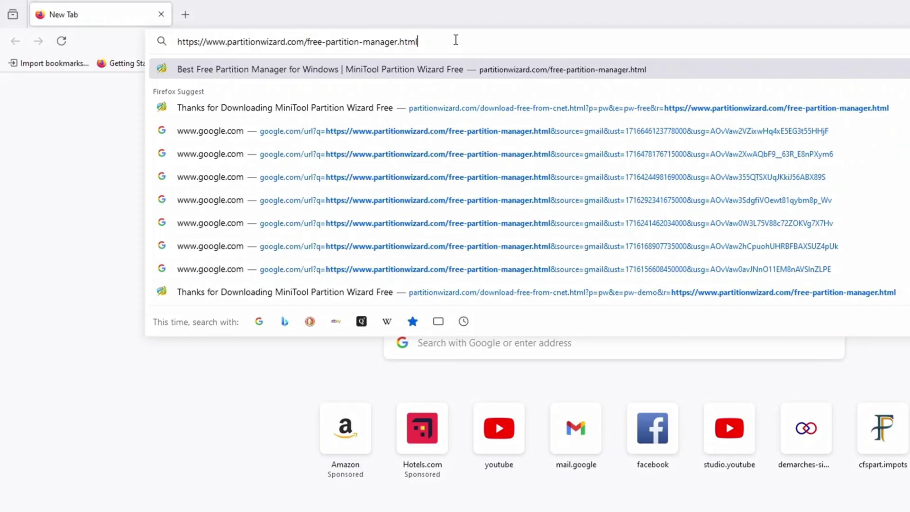
- Load the free-partition-manager page and download the free installer pw-free-online(6).exe
key(Return)
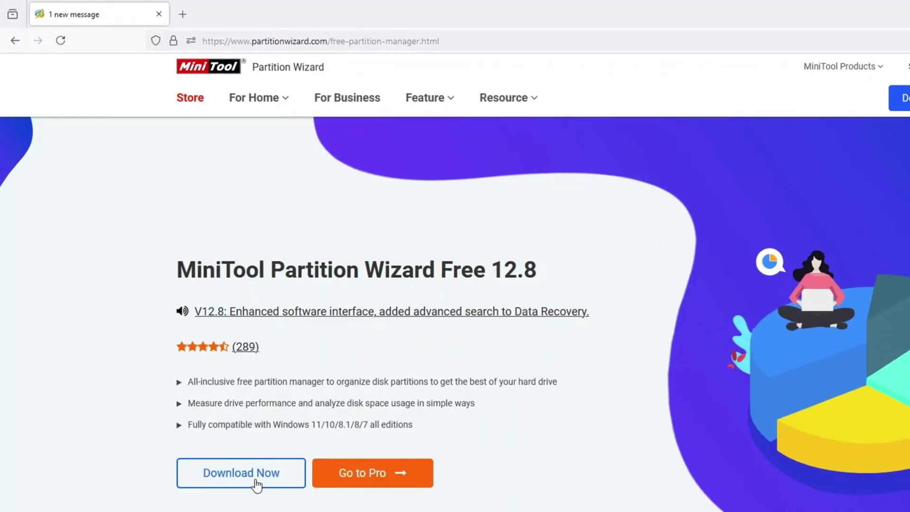
click(256, 484)
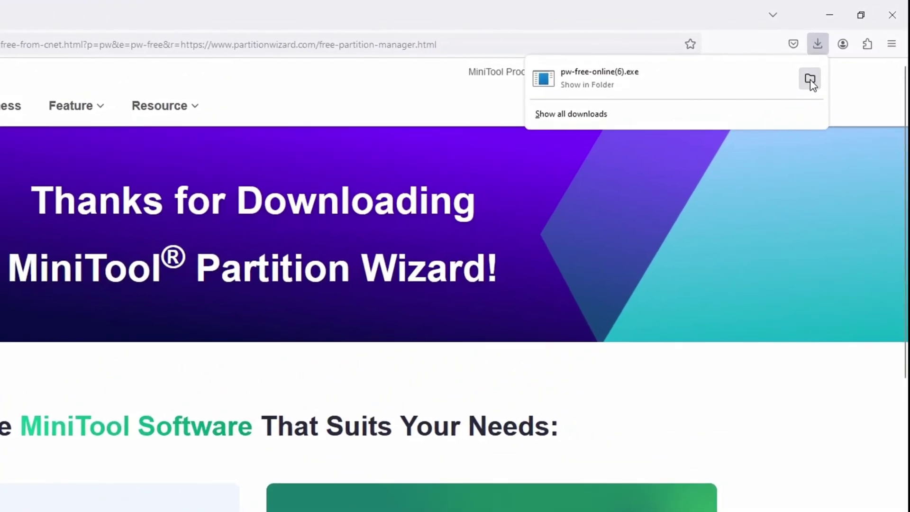
- Run pw-free-online(6) from its folder in English and approve uninstalling the previous version
click(810, 79)
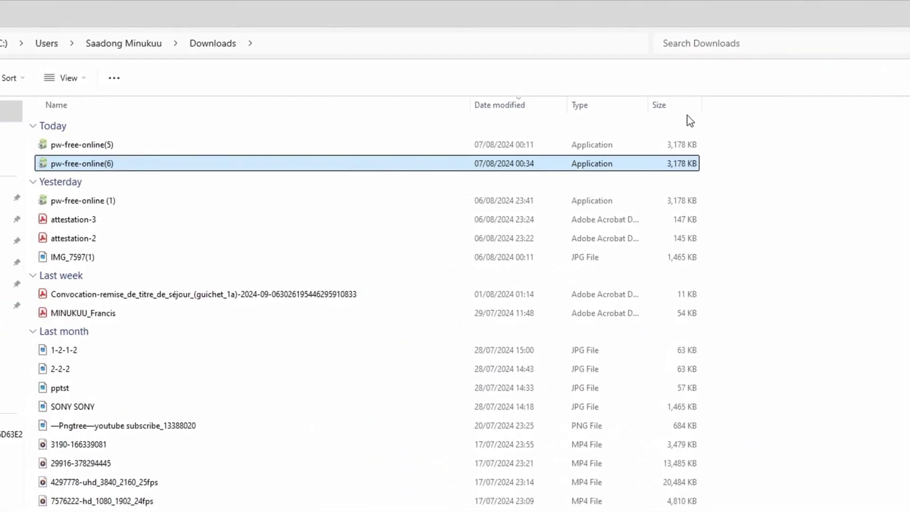
double_click(575, 157)
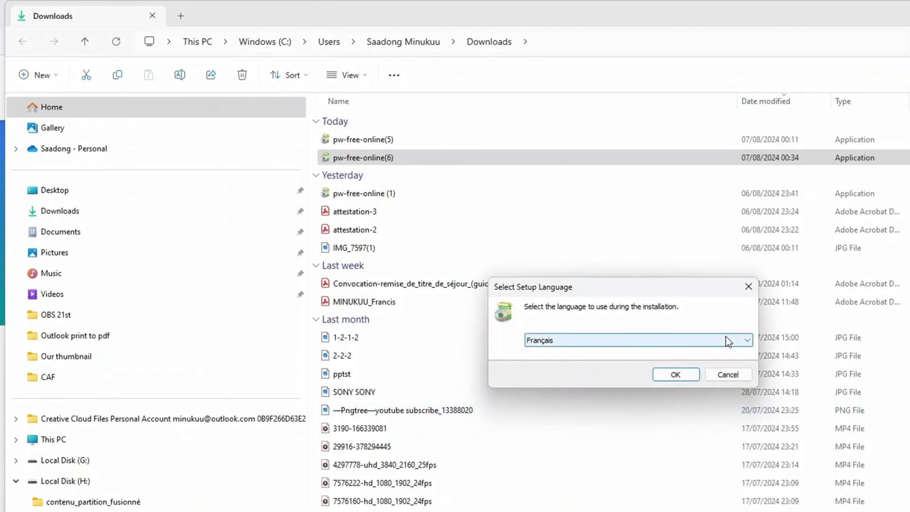
click(728, 341)
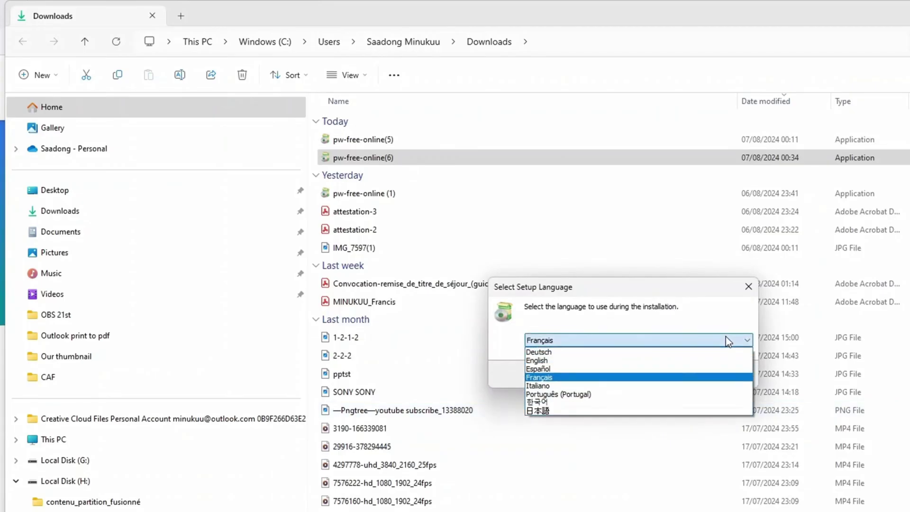
click(636, 362)
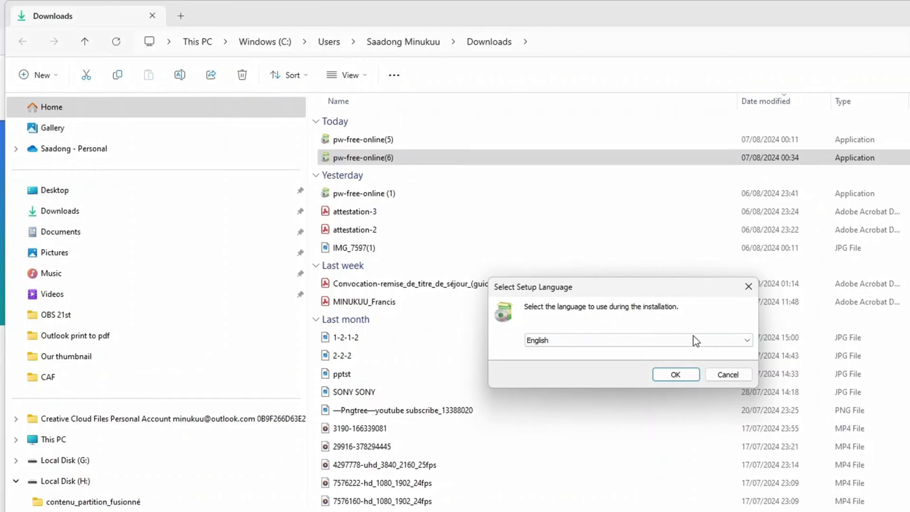
click(684, 379)
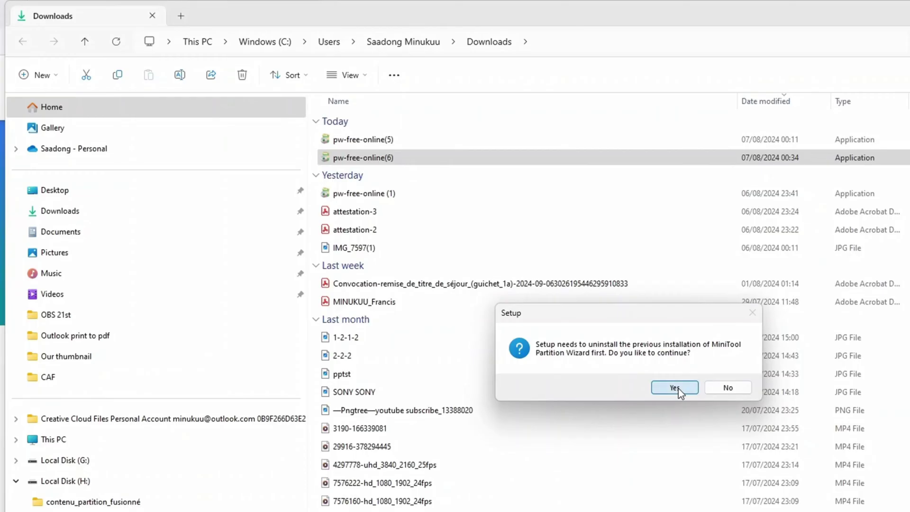
click(674, 388)
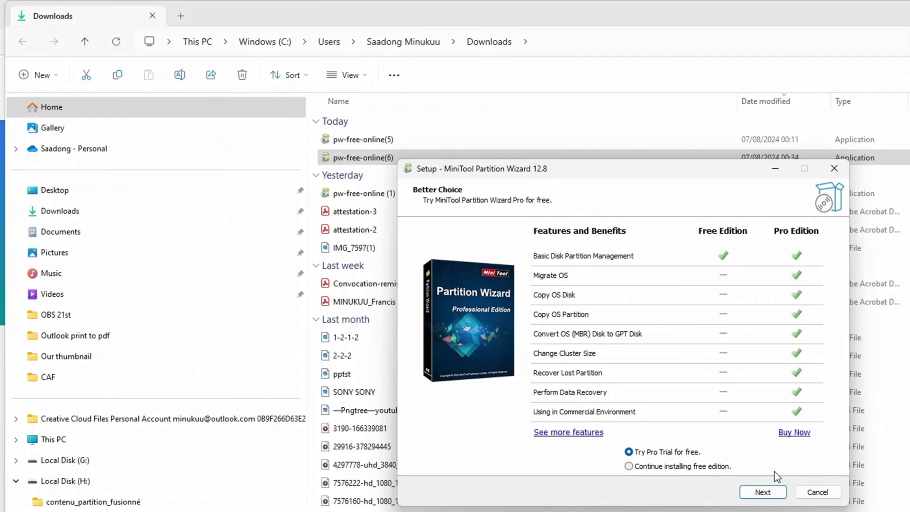
- Install the free edition into the existing MiniTool Partition Wizard 12 folder and finish setup
click(630, 467)
click(768, 493)
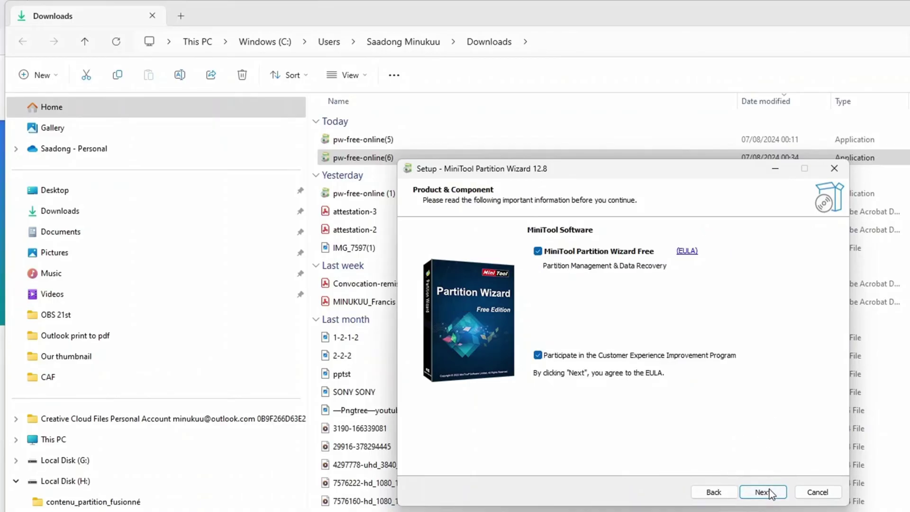
click(769, 494)
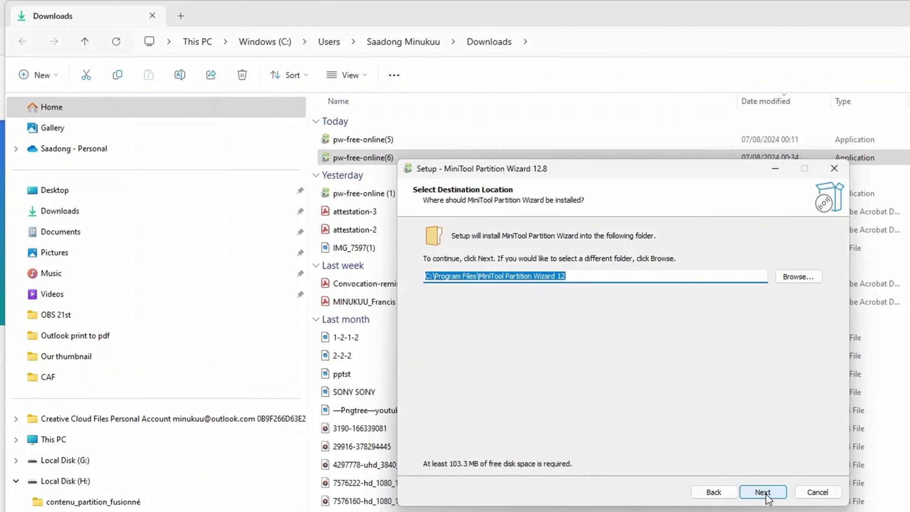
click(764, 493)
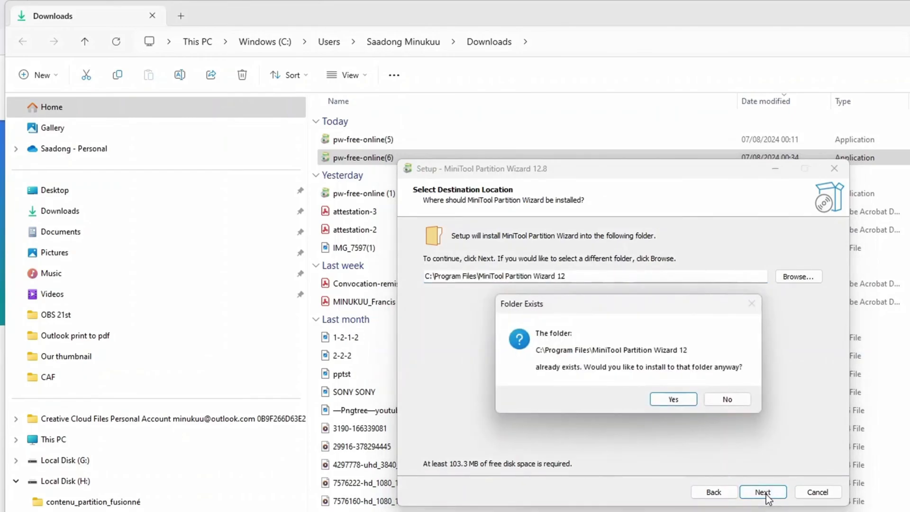
click(675, 399)
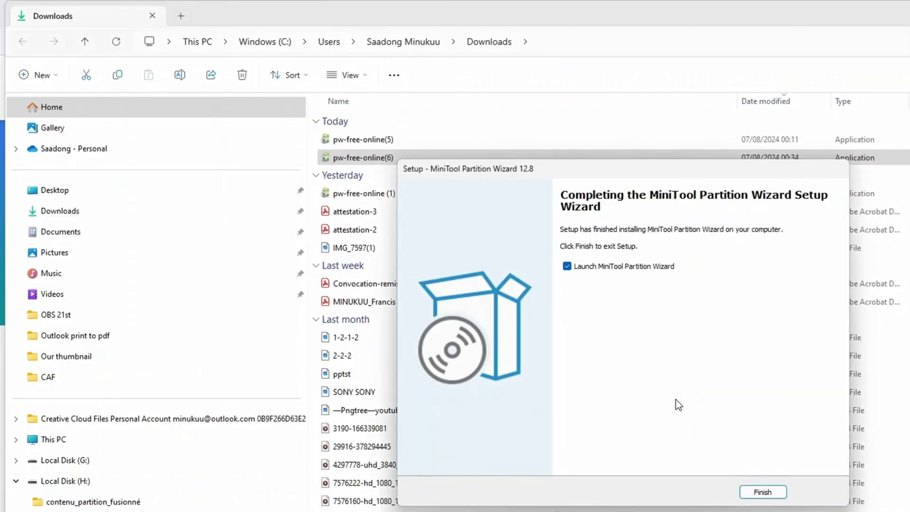
click(764, 495)
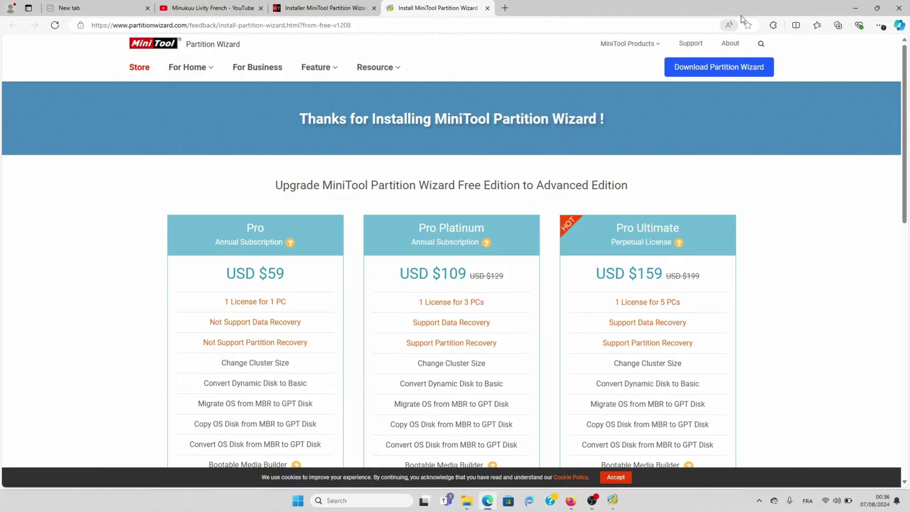
- Minimize Edge to reveal the Partition Wizard window listing Disk 1 and Disk 2
click(856, 6)
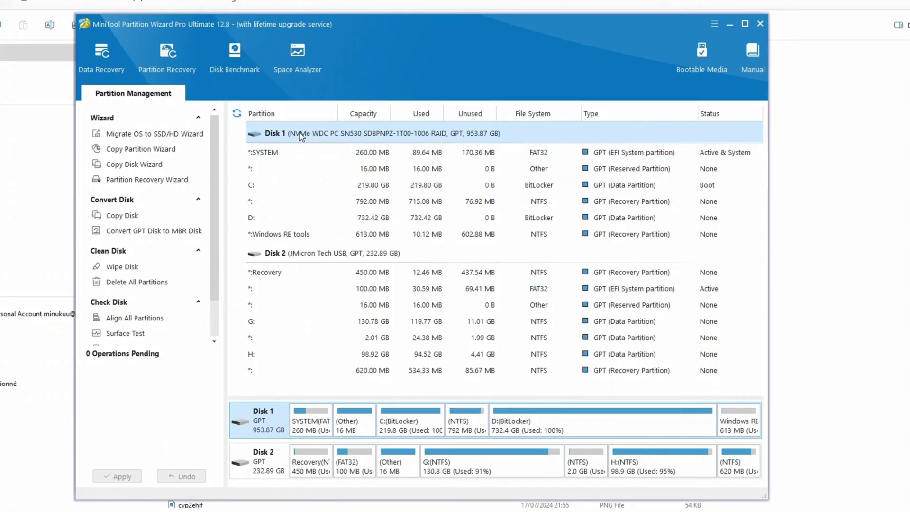
click(287, 263)
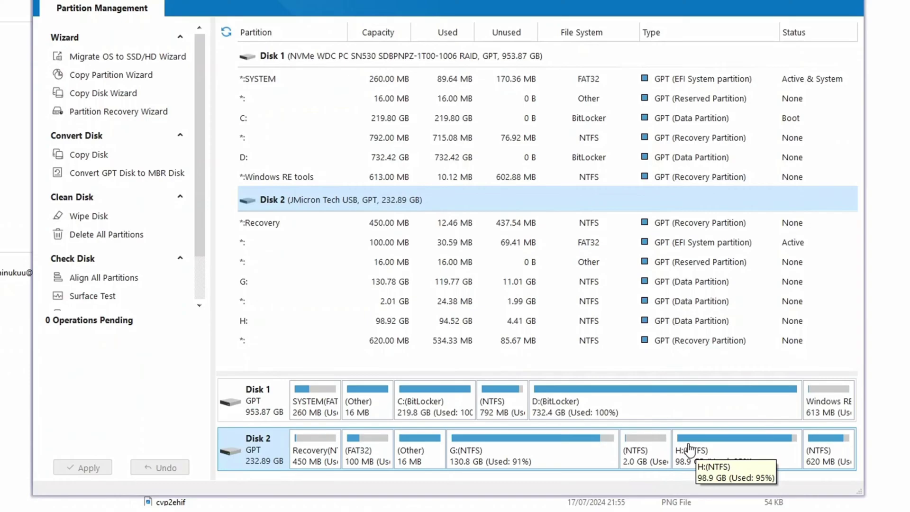
click(535, 462)
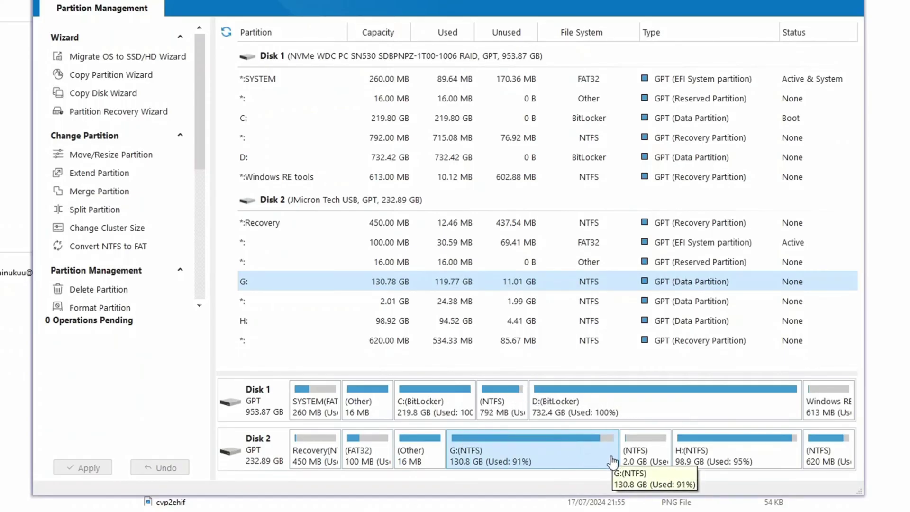
click(638, 459)
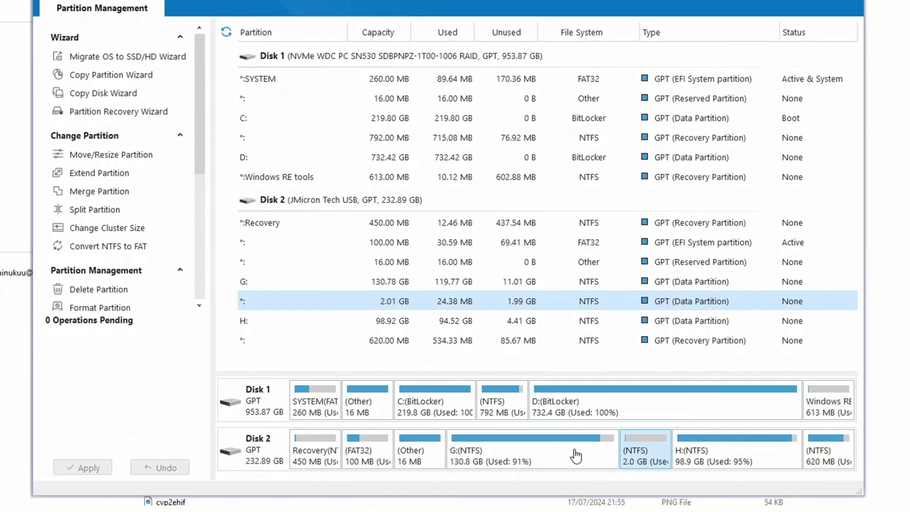
click(576, 457)
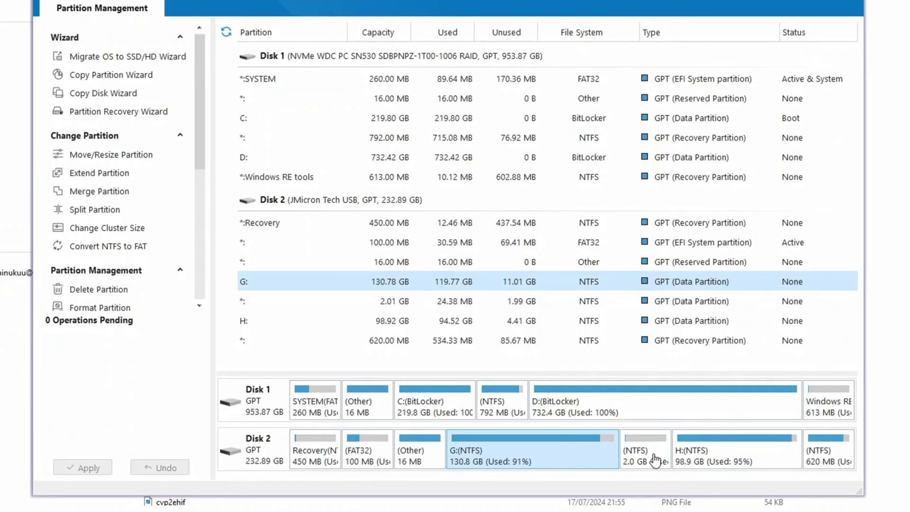
click(646, 468)
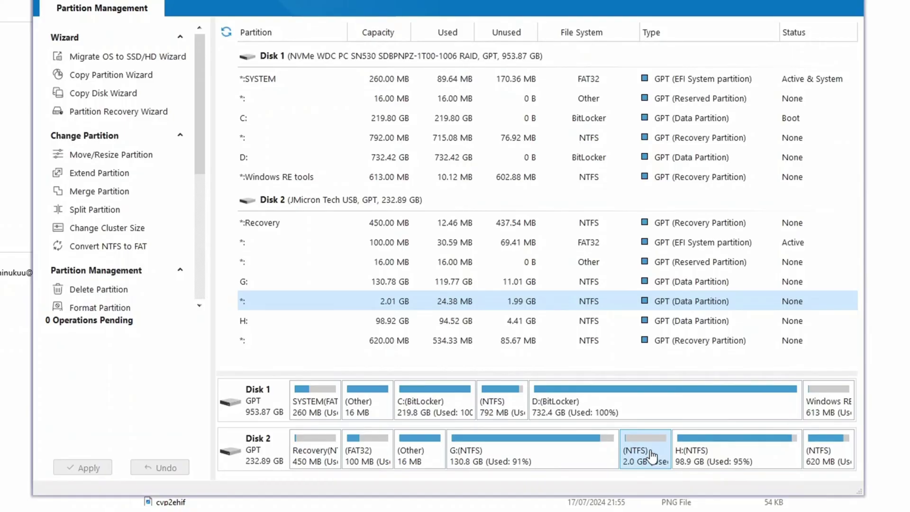
- Start a merge with the 2.0 GB NTFS partition as target and H: as the partition merged in
right_click(651, 453)
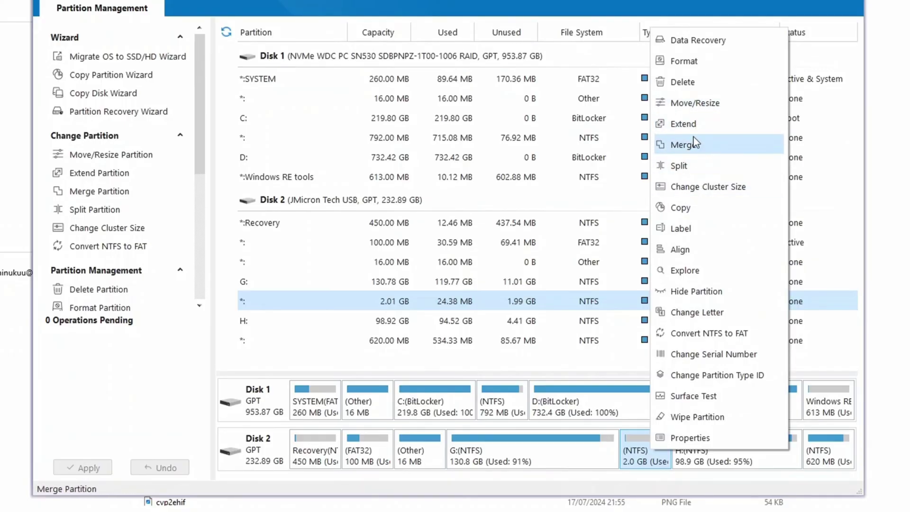
click(683, 145)
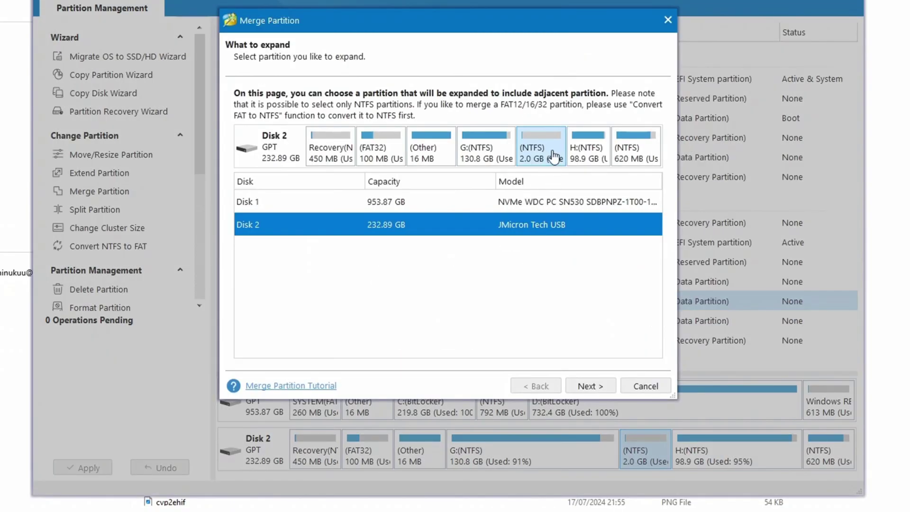
click(589, 387)
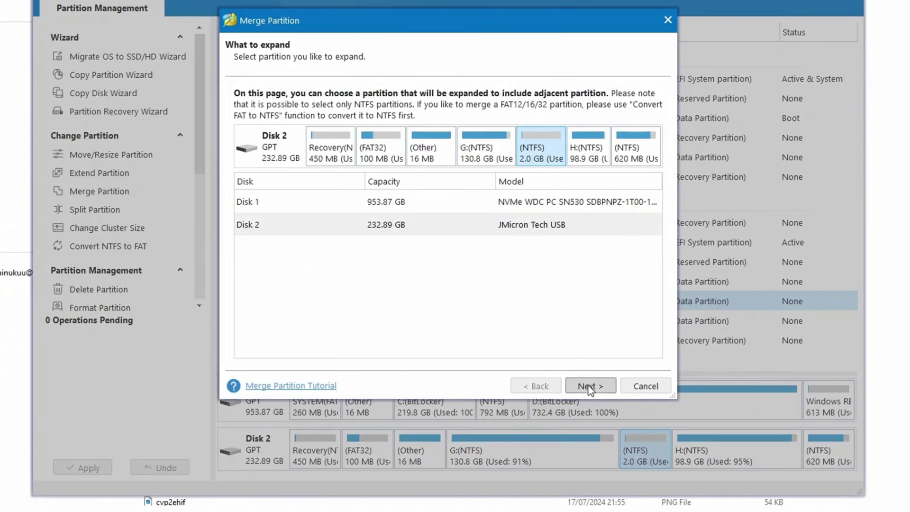
click(591, 152)
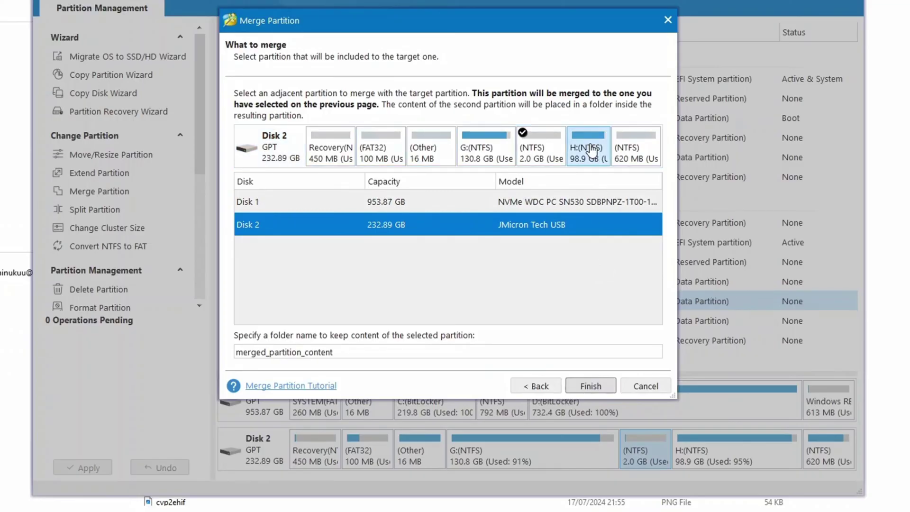
- Queue the merge into a single 100.94 GB NTFS partition, then select the G: partition
click(591, 386)
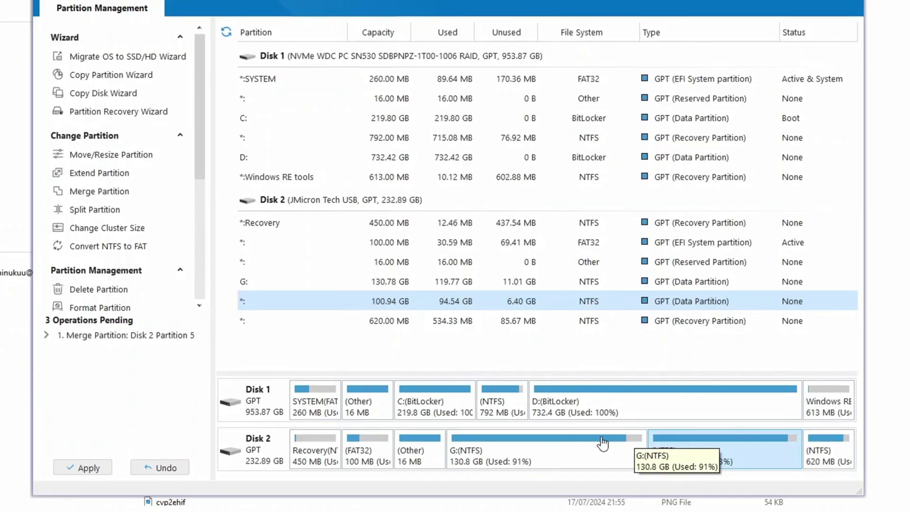
click(603, 443)
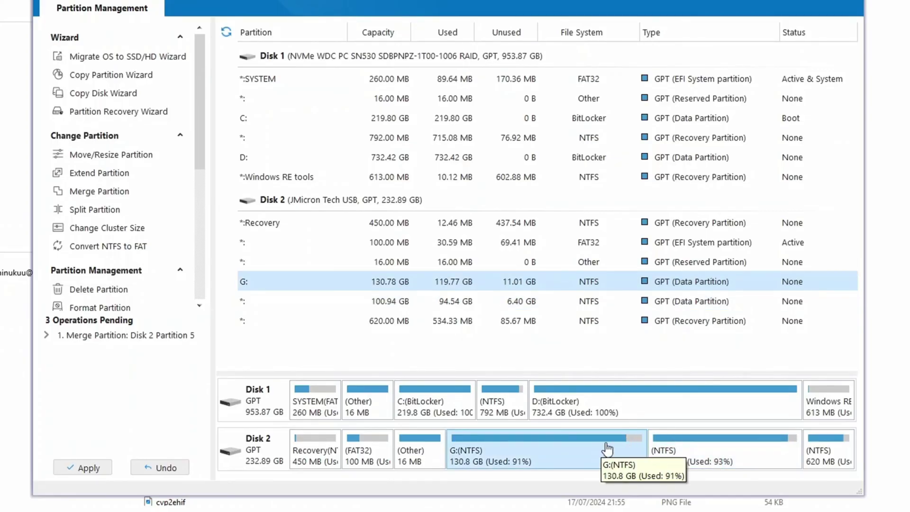
right_click(607, 445)
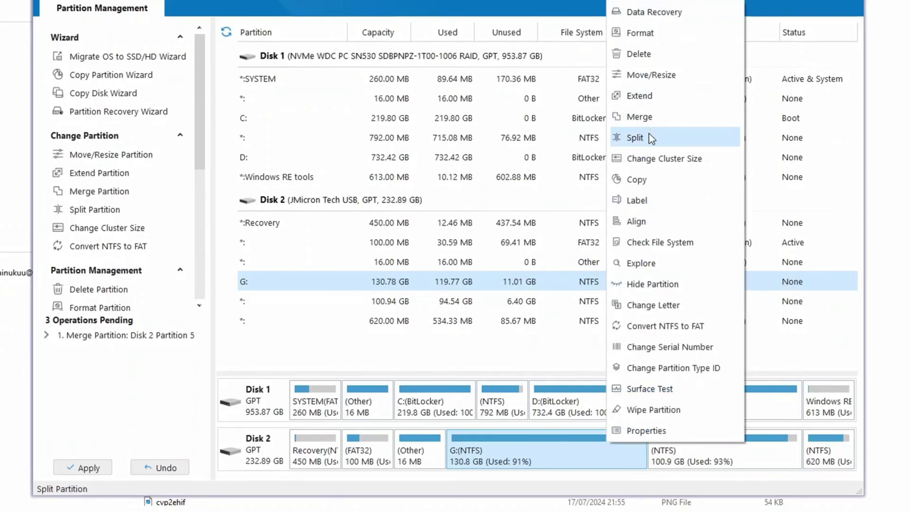
- Use Move/Resize to drag G:'s right edge down to 124.83 GB, freeing 5.96 GB
click(666, 79)
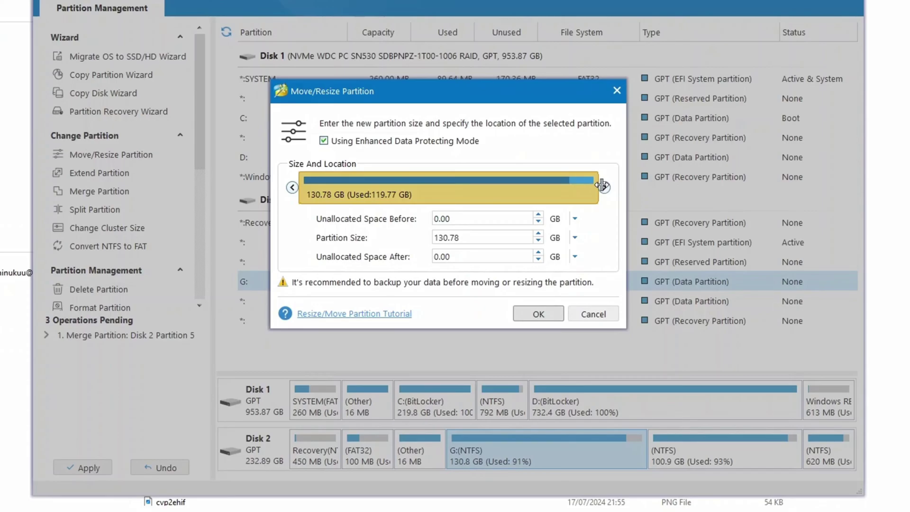
mouse_move(601, 186)
mouse_down()
mouse_move(584, 185)
mouse_move(611, 190)
mouse_move(591, 191)
mouse_up()
drag(591, 189, 587, 189)
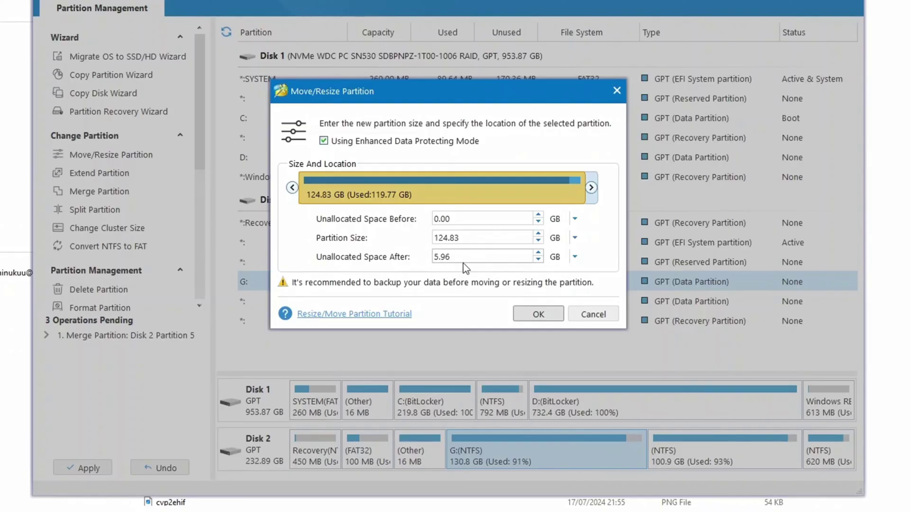
click(531, 312)
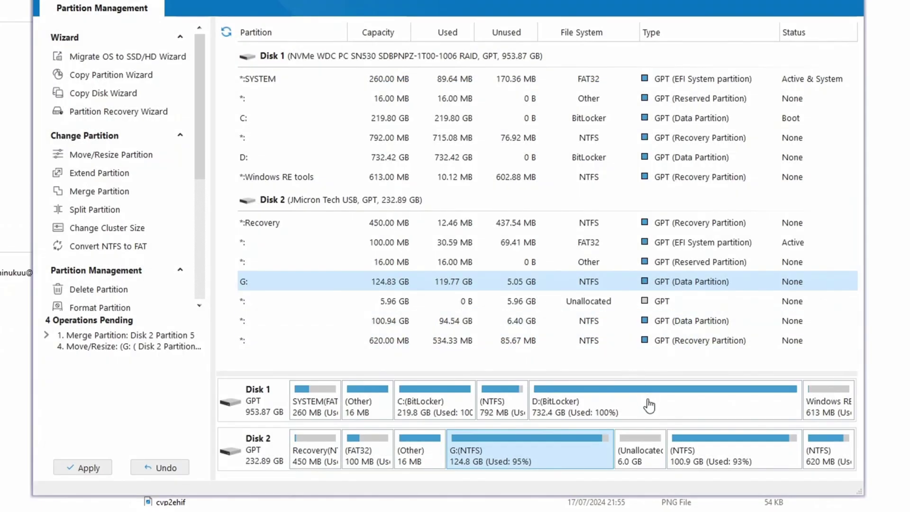
- Select the 5.96 GB unallocated block between G: and the 100.94 GB partition and show its actions
click(645, 460)
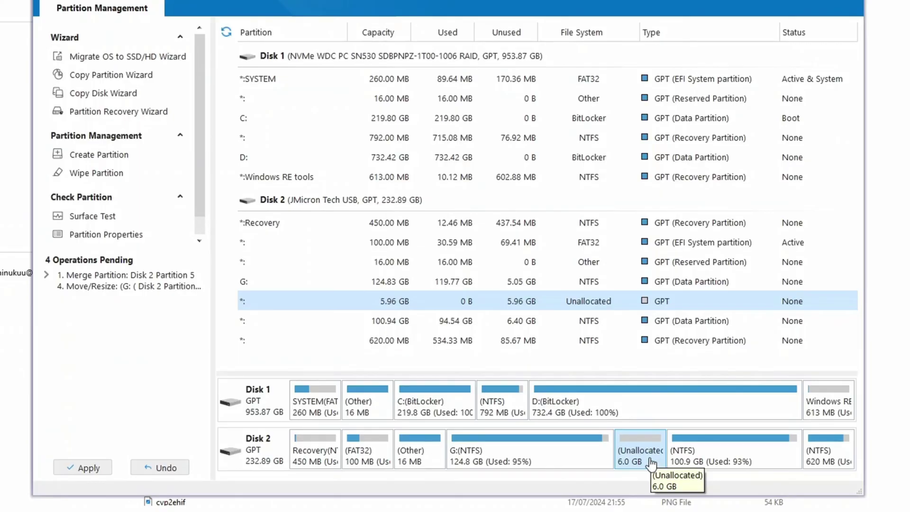
right_click(640, 447)
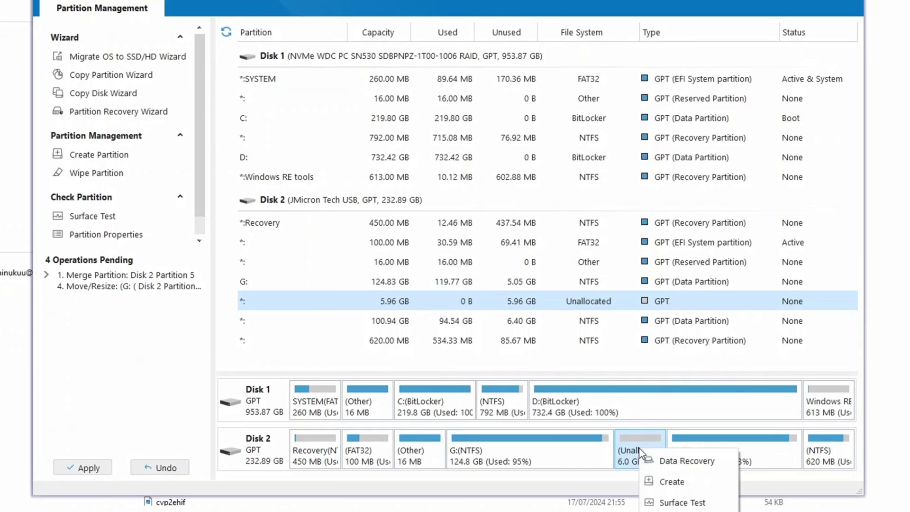
- Create a full-size NTFS partition labelled 'Tutori' with drive letter E: in the unallocated space
click(671, 483)
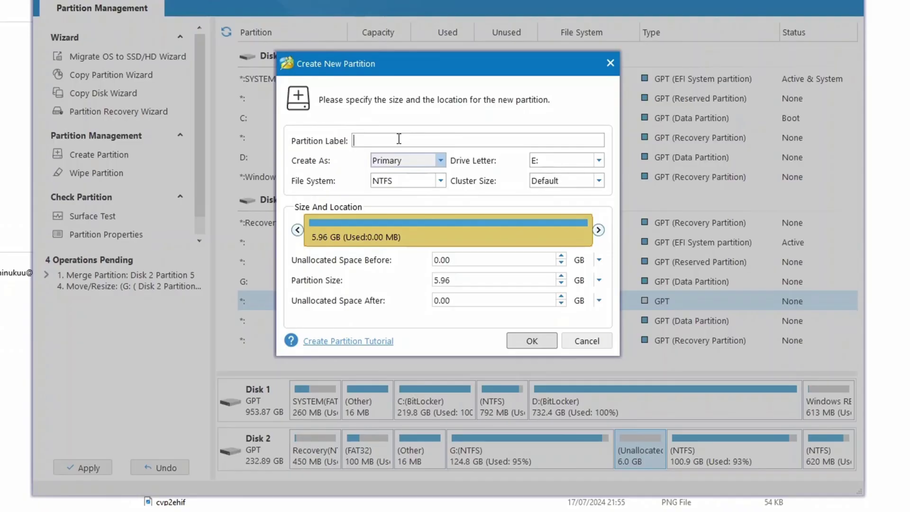
text(Tutori)
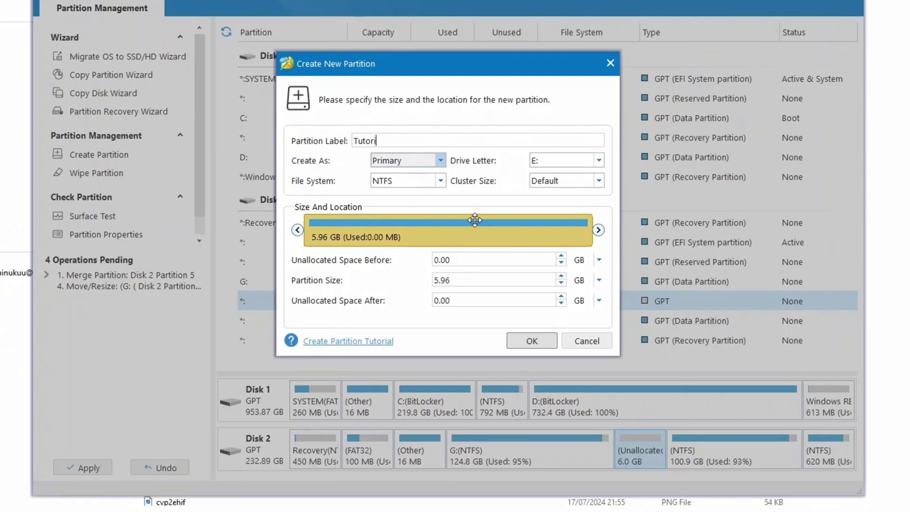
click(600, 160)
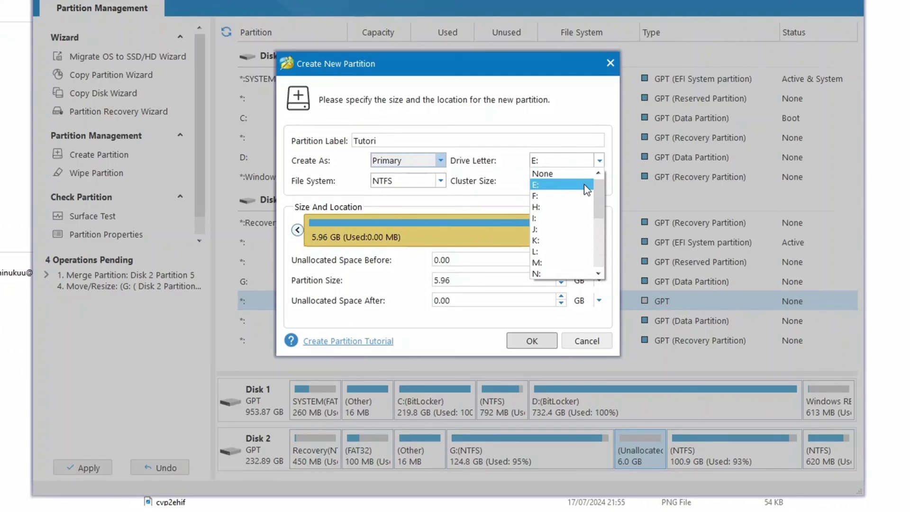
click(587, 186)
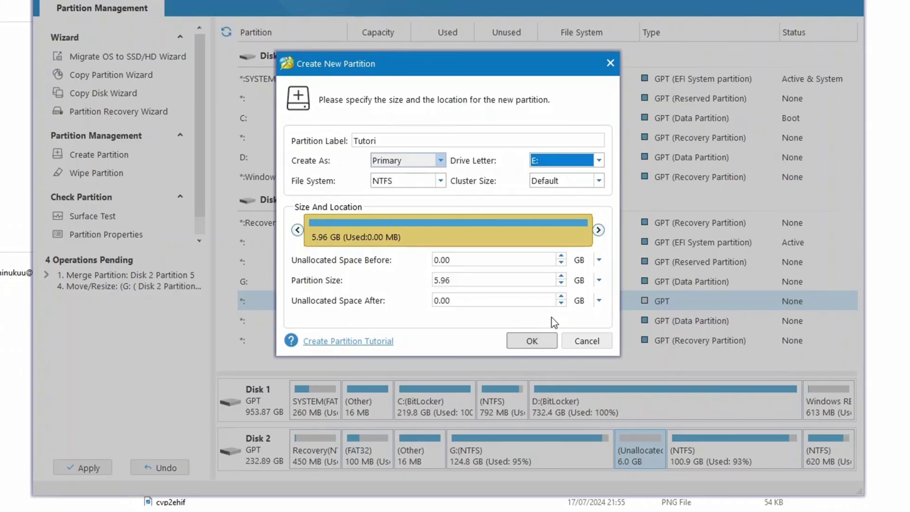
click(532, 341)
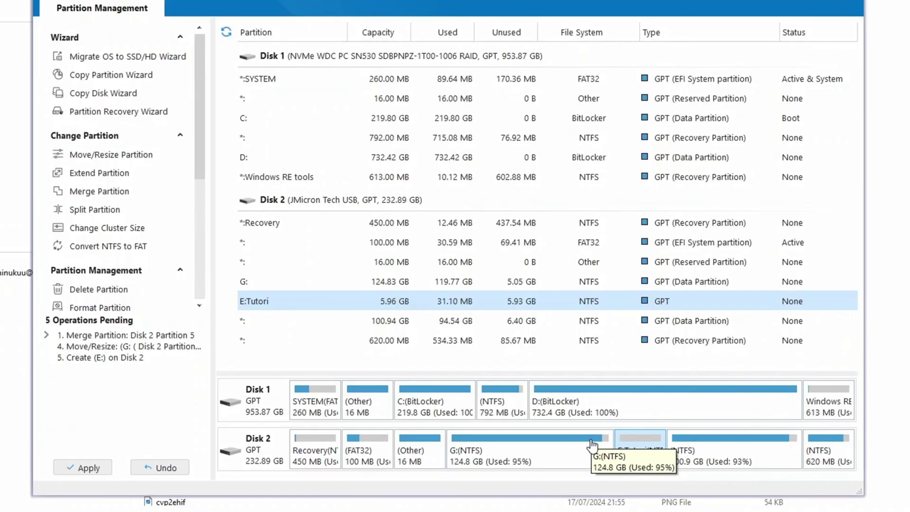
- Select the G: (NTFS) partition on Disk 2 and open its context menu
click(576, 448)
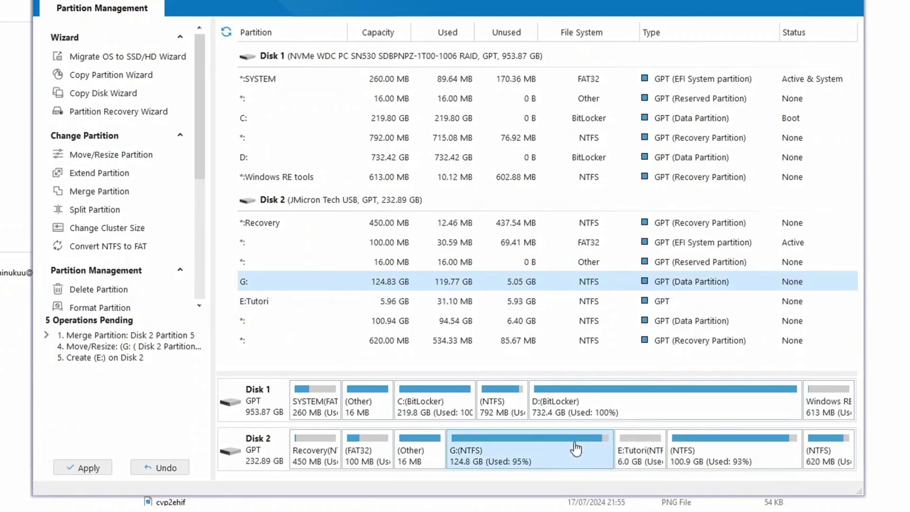
right_click(576, 448)
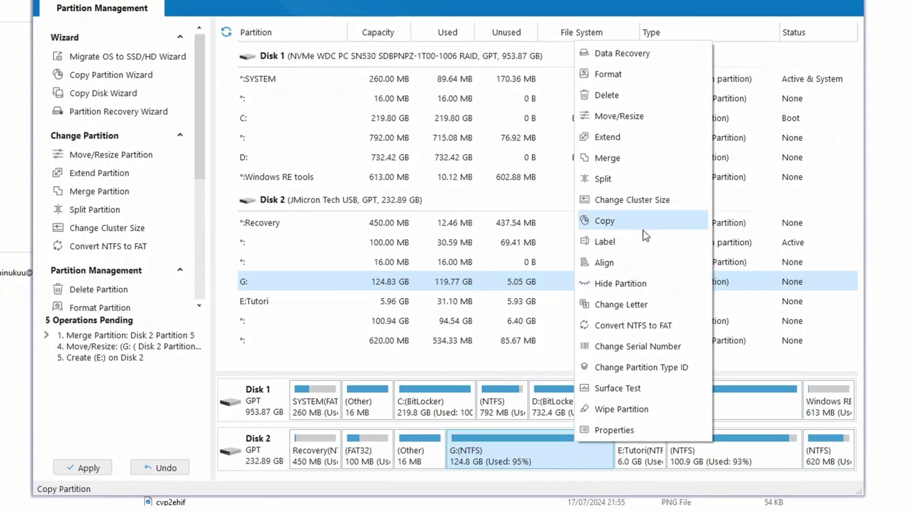
- Resize G: down to 122.55 GB, leaving 2.28 GB unallocated before E:Tutori
click(623, 120)
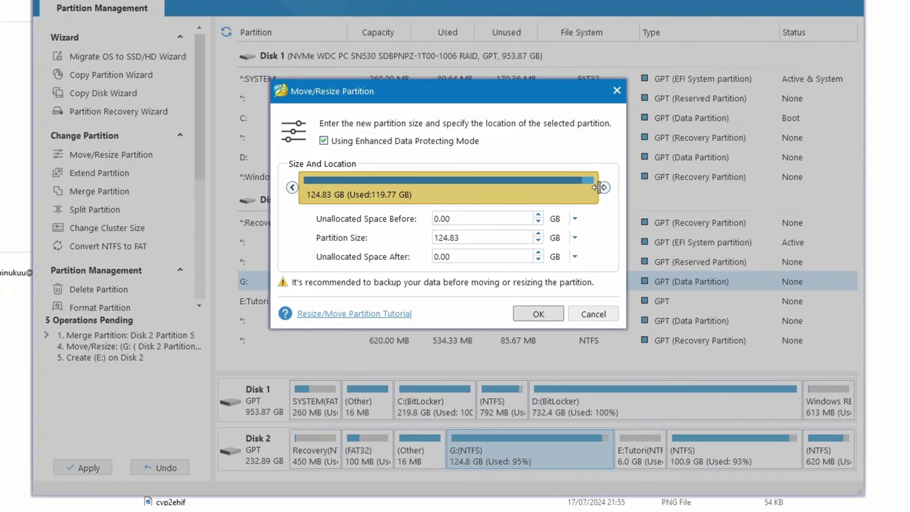
drag(601, 187, 597, 189)
drag(596, 189, 596, 190)
click(545, 321)
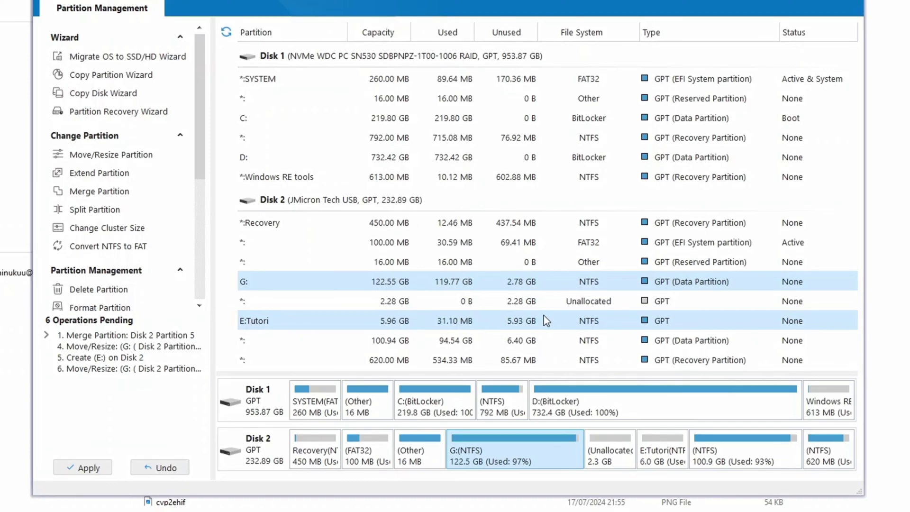
- Check the 2.28 GB unallocated space's menu, then open the 100.94 GB NTFS partition's context menu
click(619, 457)
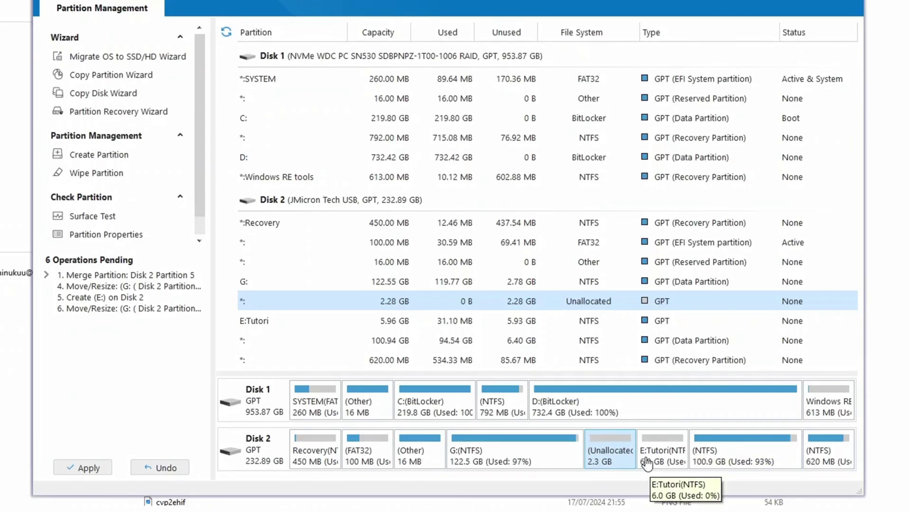
right_click(600, 458)
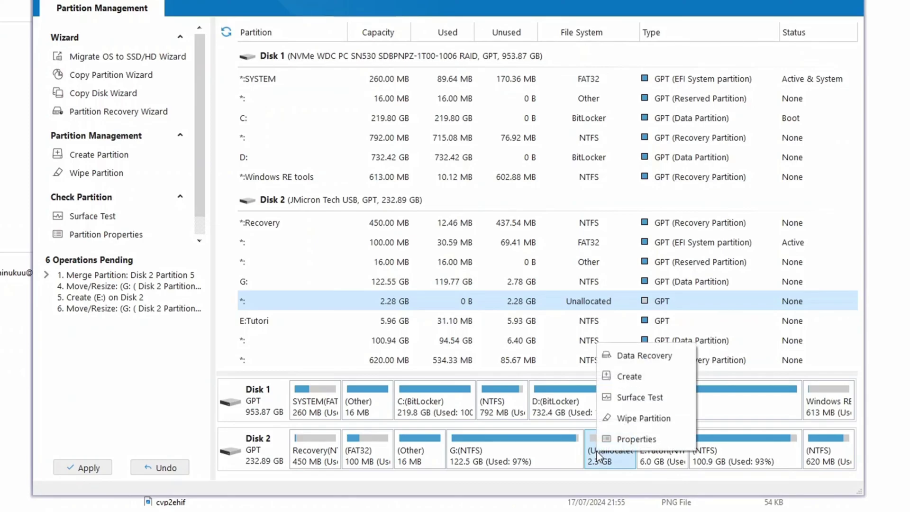
click(617, 465)
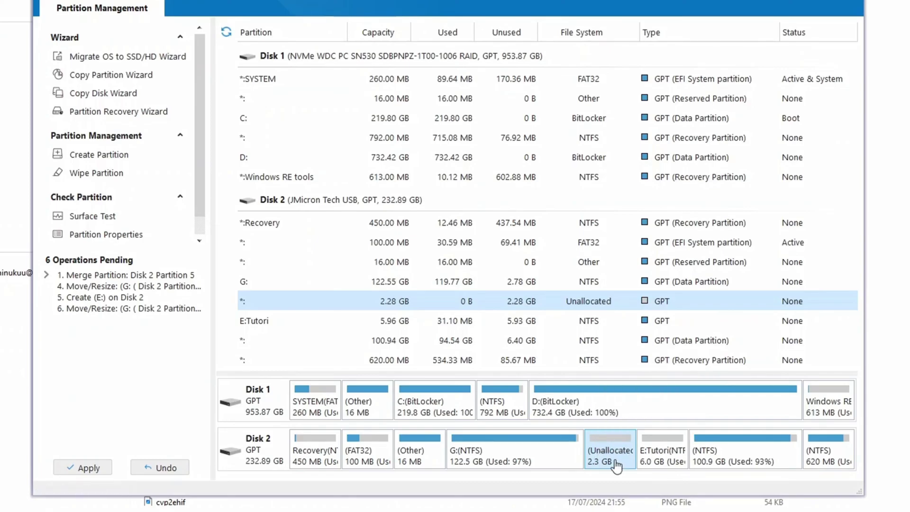
right_click(616, 462)
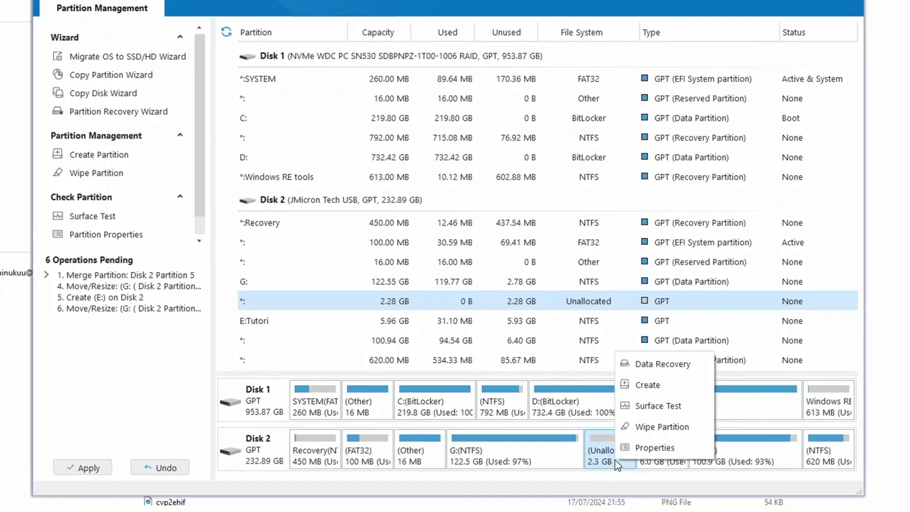
click(617, 465)
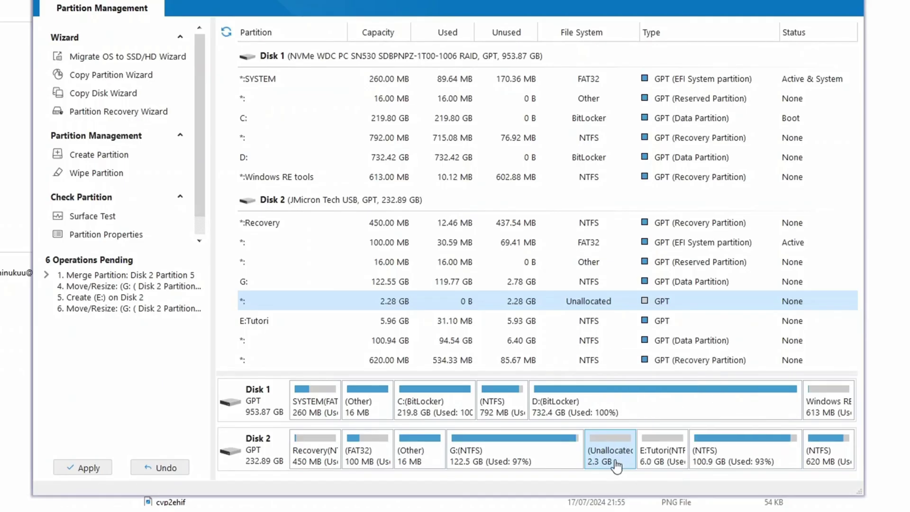
click(751, 457)
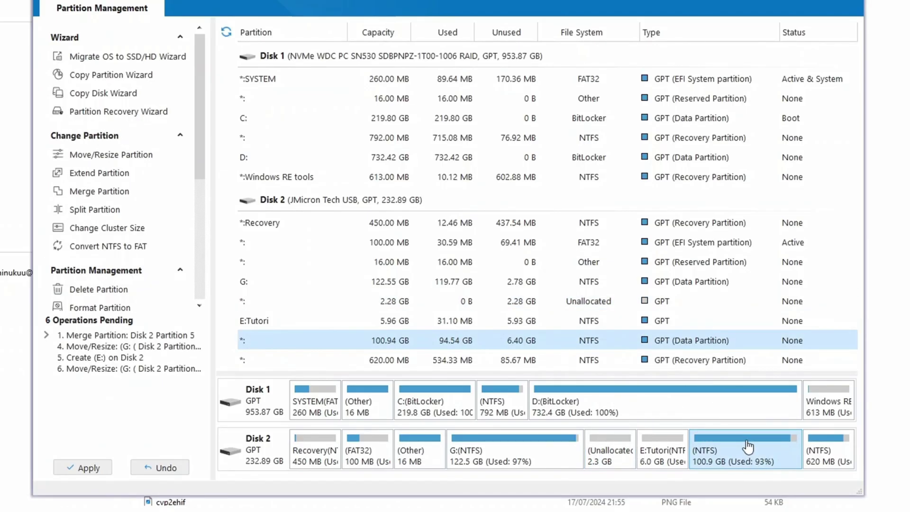
right_click(748, 446)
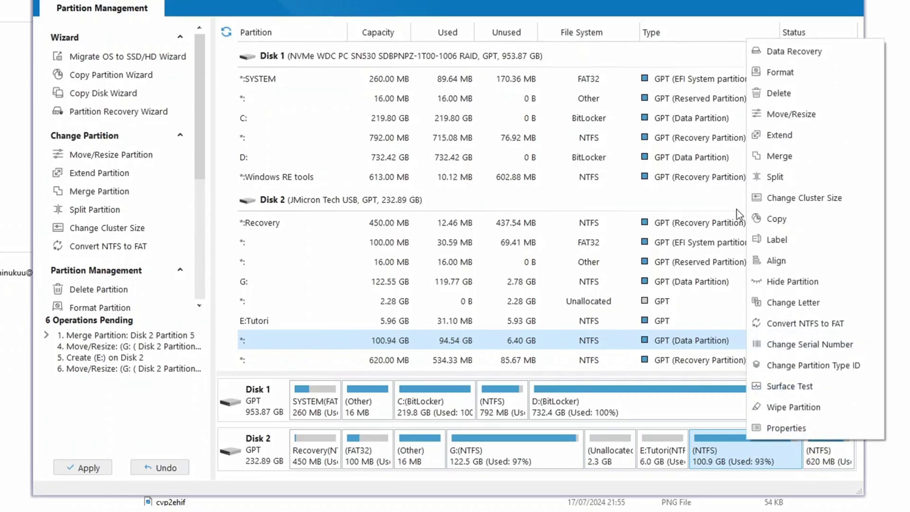
- Extend the 100.94 GB partition to 103.21 GB using all 2.28 GB of unallocated space
click(786, 138)
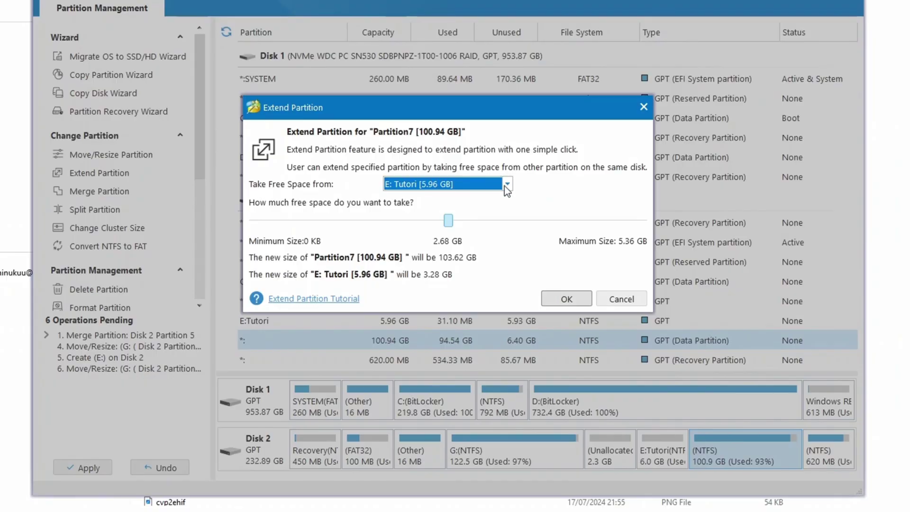
click(505, 184)
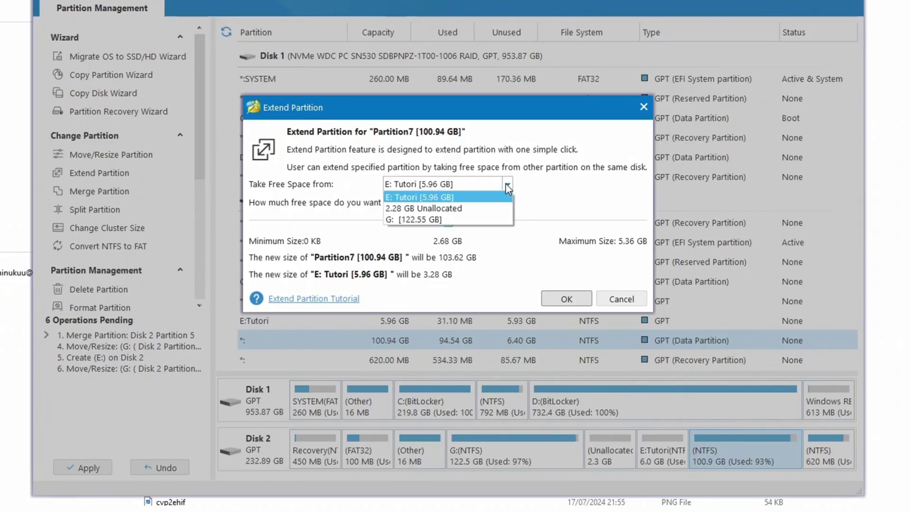
click(460, 210)
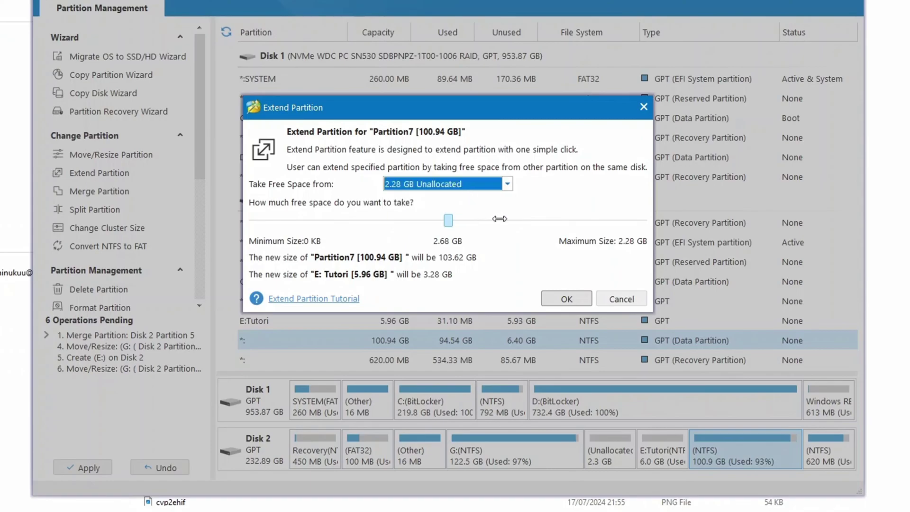
drag(450, 220, 656, 235)
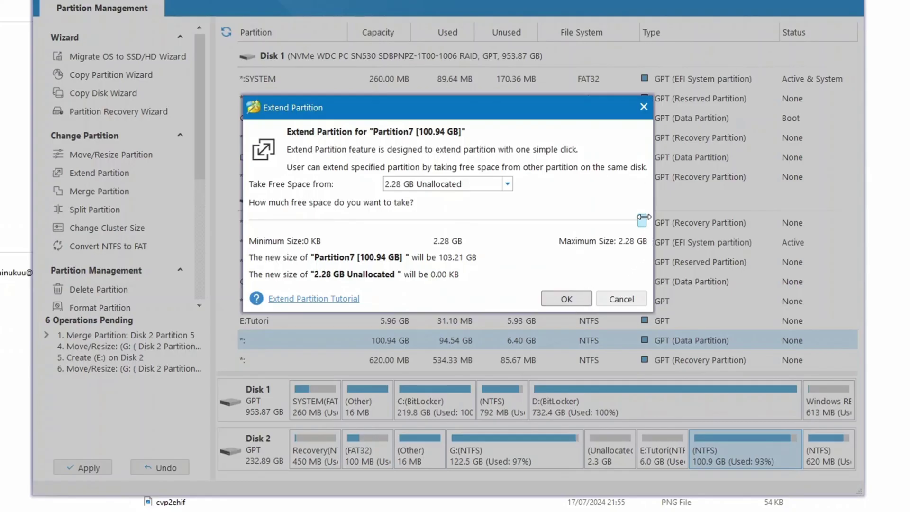
click(574, 301)
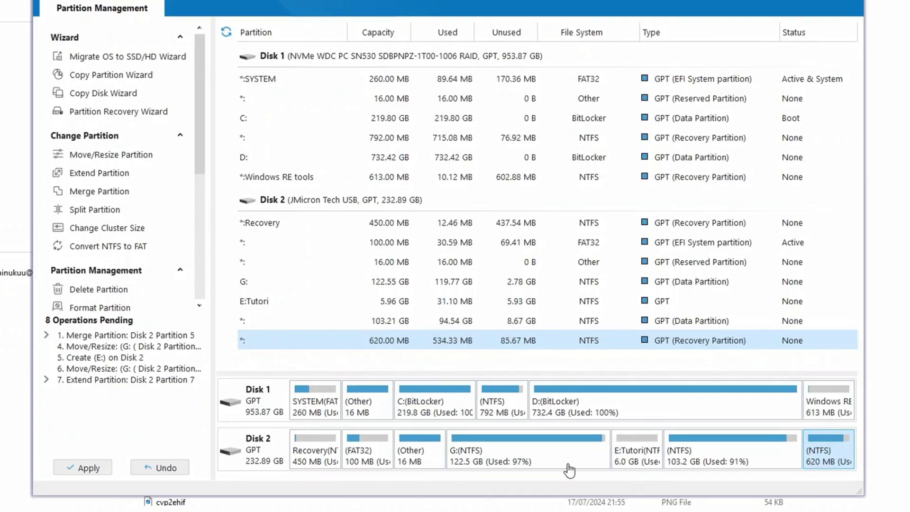
- Select the extended 103.2 GB partition on Disk 2
click(745, 452)
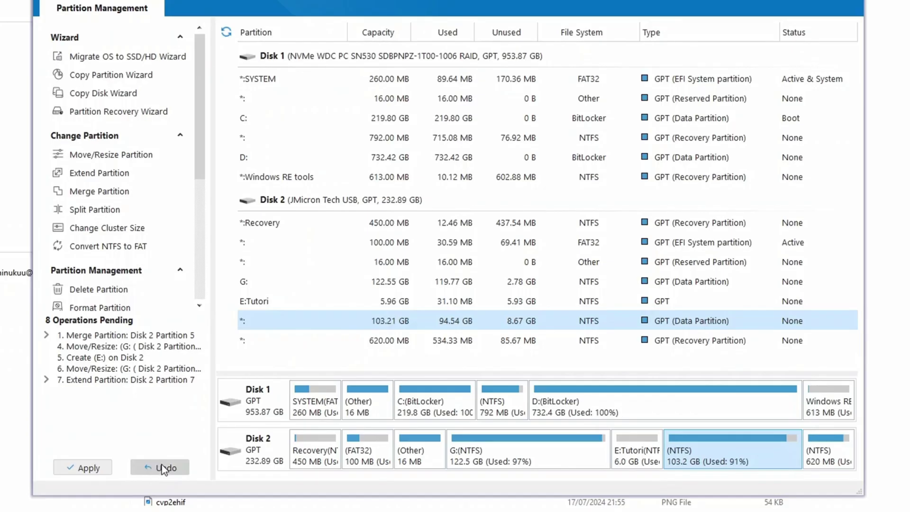
- Apply and confirm all eight pending operations, then dismiss the success message
click(87, 471)
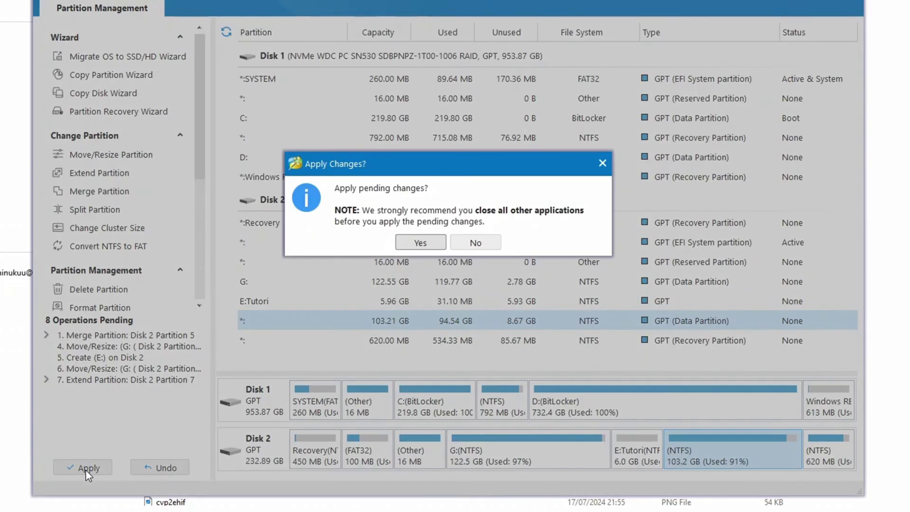
click(421, 243)
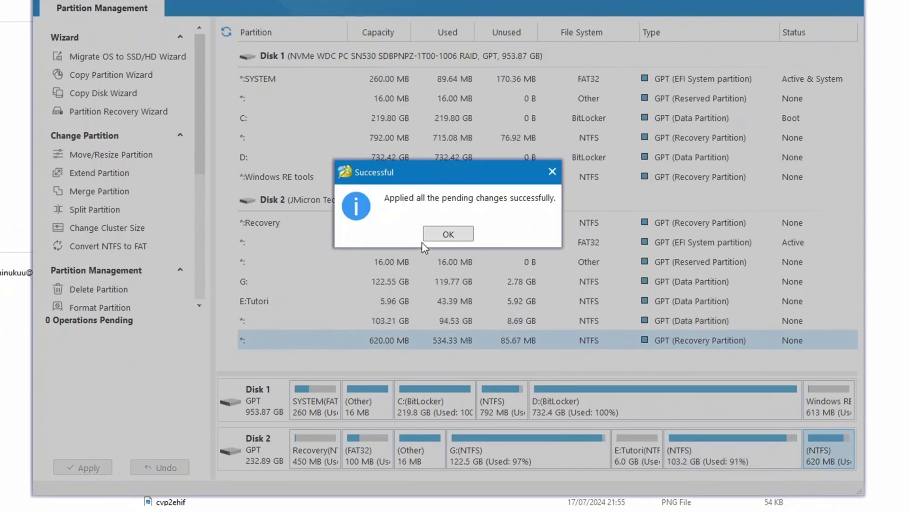
click(448, 233)
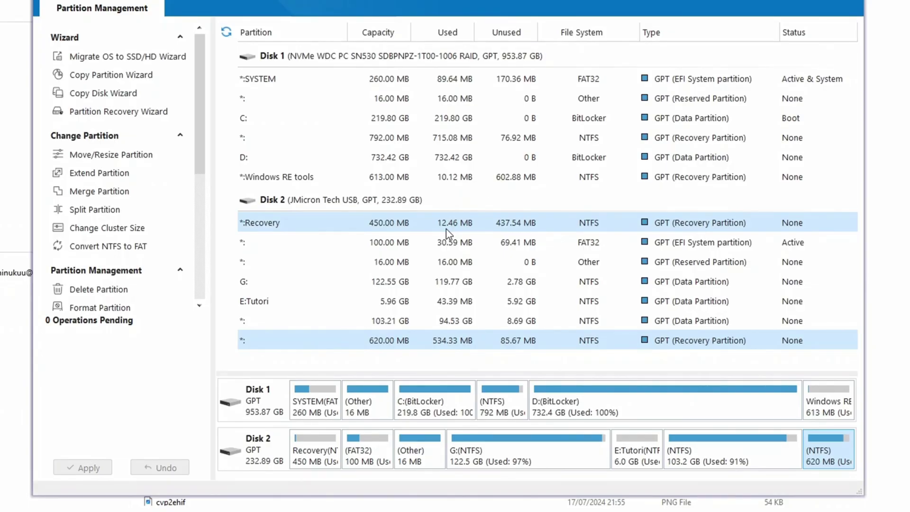